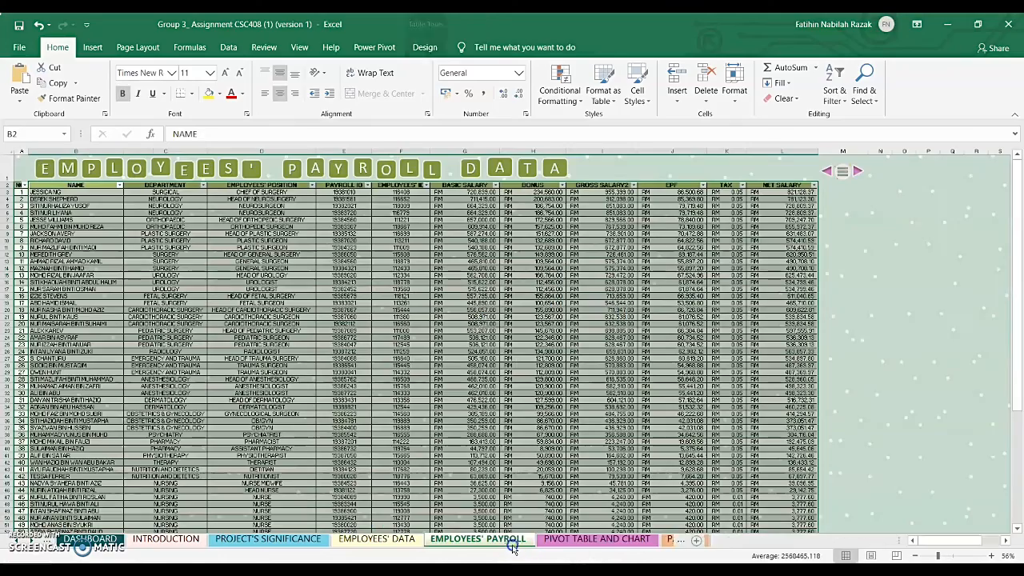
{"action": "left_click", "coordinate": [91, 47]}
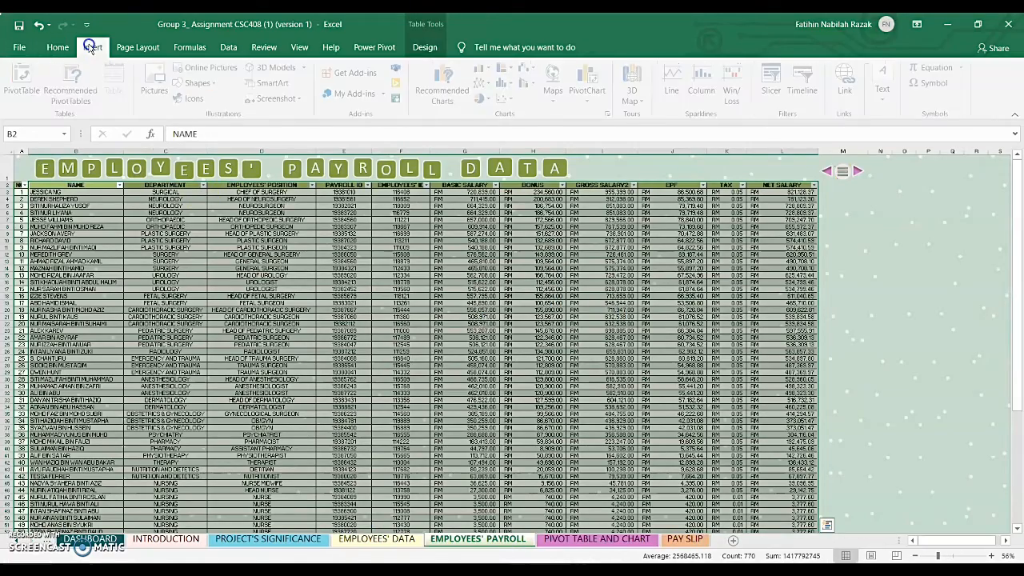
{"action": "left_click", "coordinate": [32, 70]}
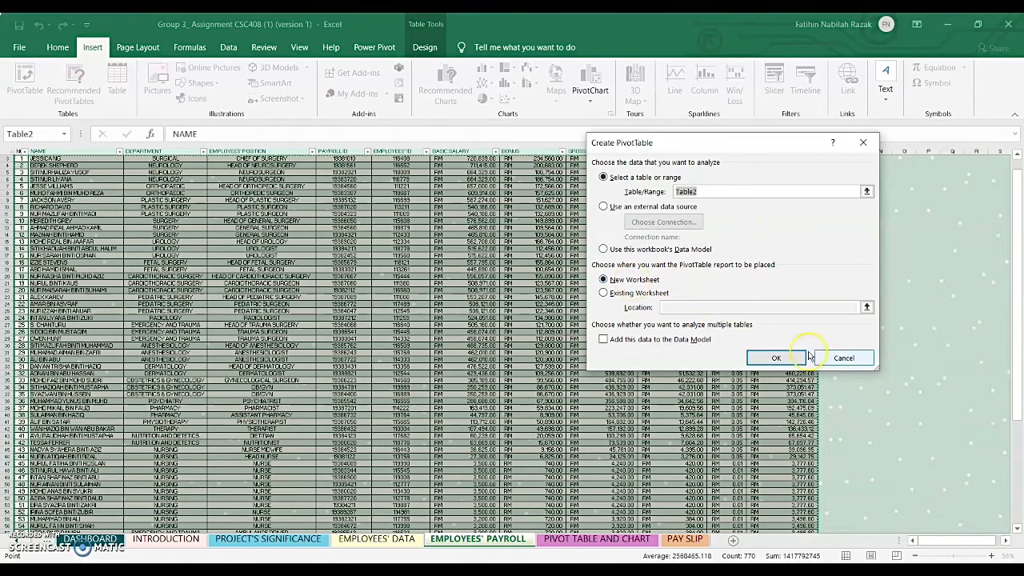
{"action": "left_click", "coordinate": [842, 358]}
- On the PIVOT TABLE AND CHART sheet, replace NET SALARY with BASIC SALARY in the department pivot table's values
{"action": "left_click", "coordinate": [640, 542]}
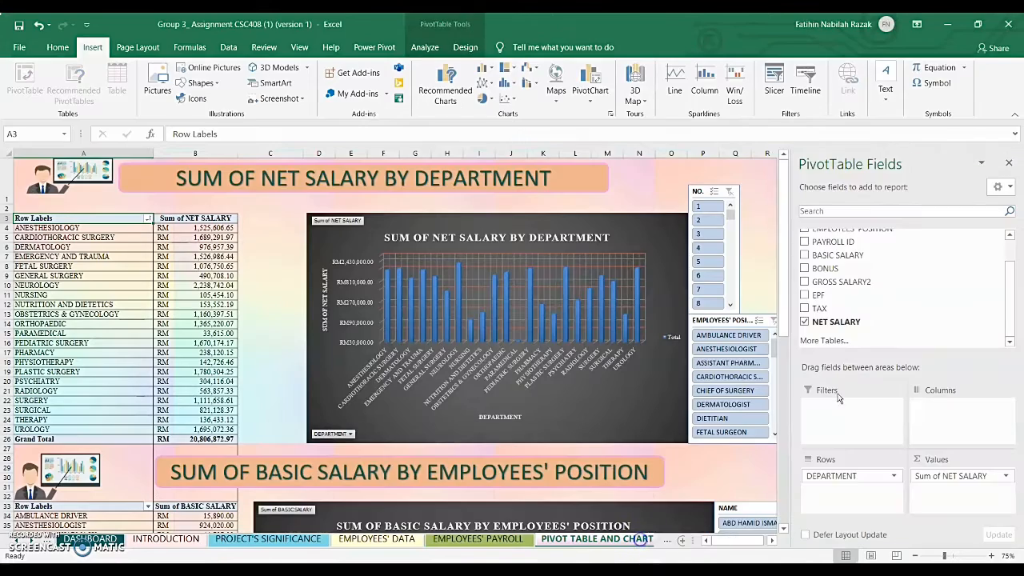
{"action": "left_click_drag", "start_coordinate": [782, 264], "coordinate": [791, 162]}
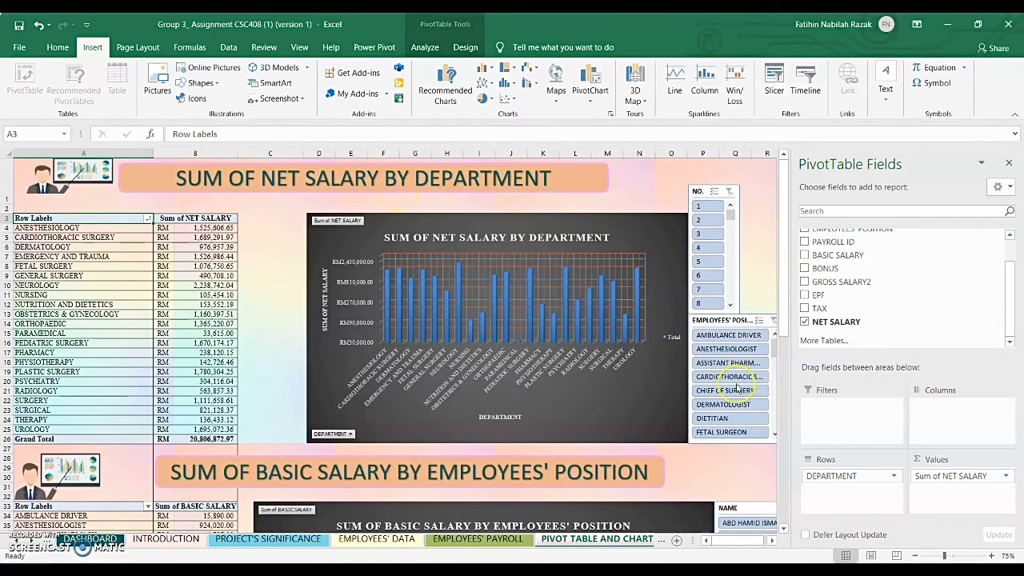
{"action": "left_click_drag", "start_coordinate": [924, 477], "coordinate": [900, 320]}
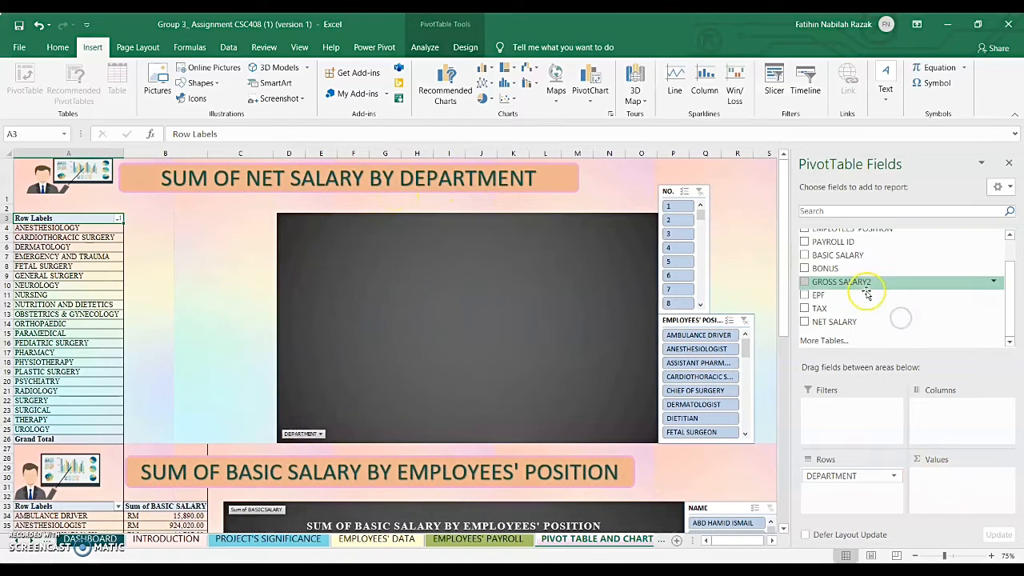
{"action": "left_click_drag", "start_coordinate": [880, 256], "coordinate": [932, 478]}
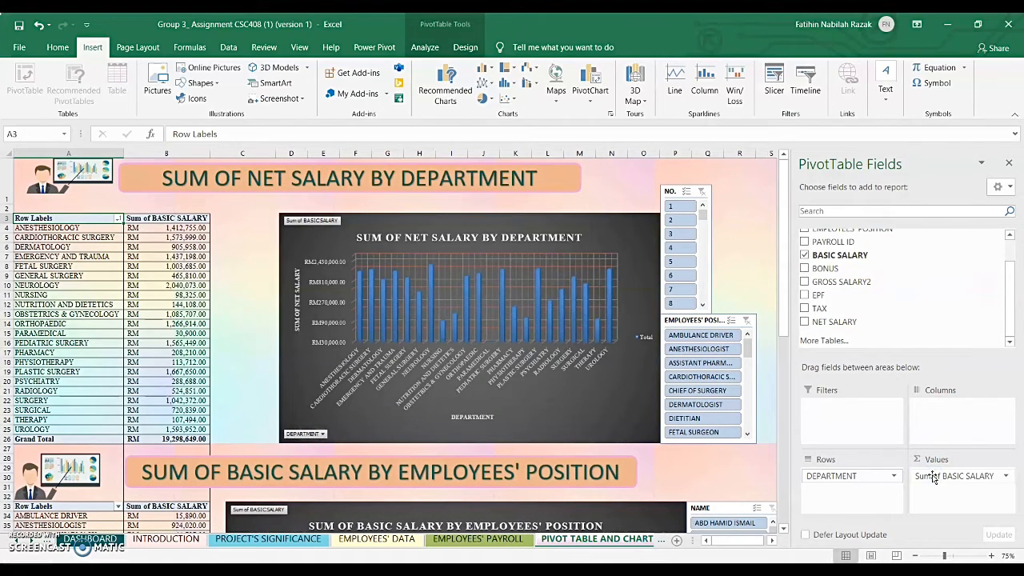
{"action": "left_click_drag", "start_coordinate": [785, 176], "coordinate": [785, 277]}
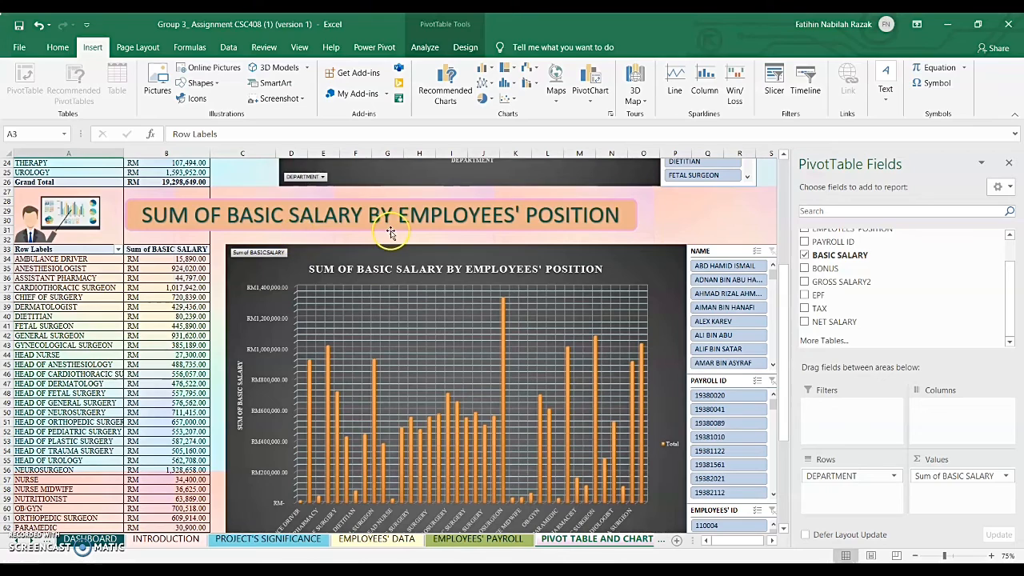
{"action": "left_click_drag", "start_coordinate": [786, 298], "coordinate": [781, 218]}
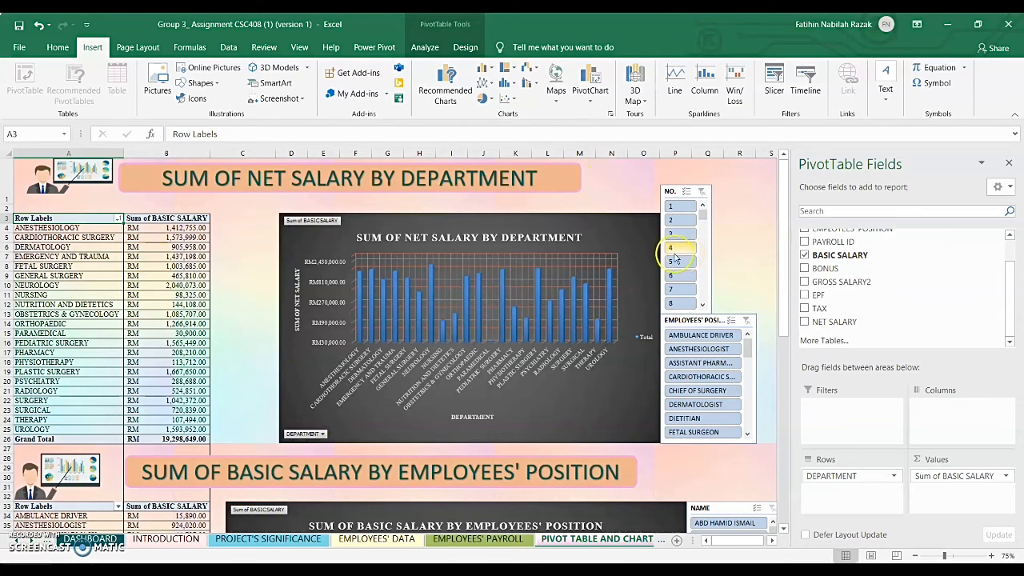
- Preview the stacked and 3-D column chart types for a PivotChart of the department pivot table without inserting one
{"action": "left_click", "coordinate": [160, 248]}
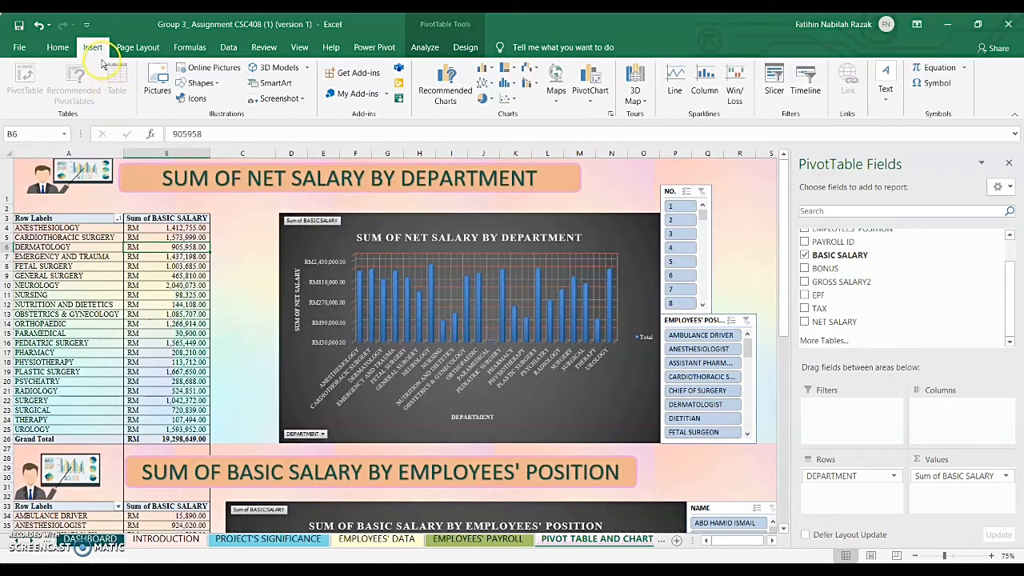
{"action": "left_click", "coordinate": [600, 80]}
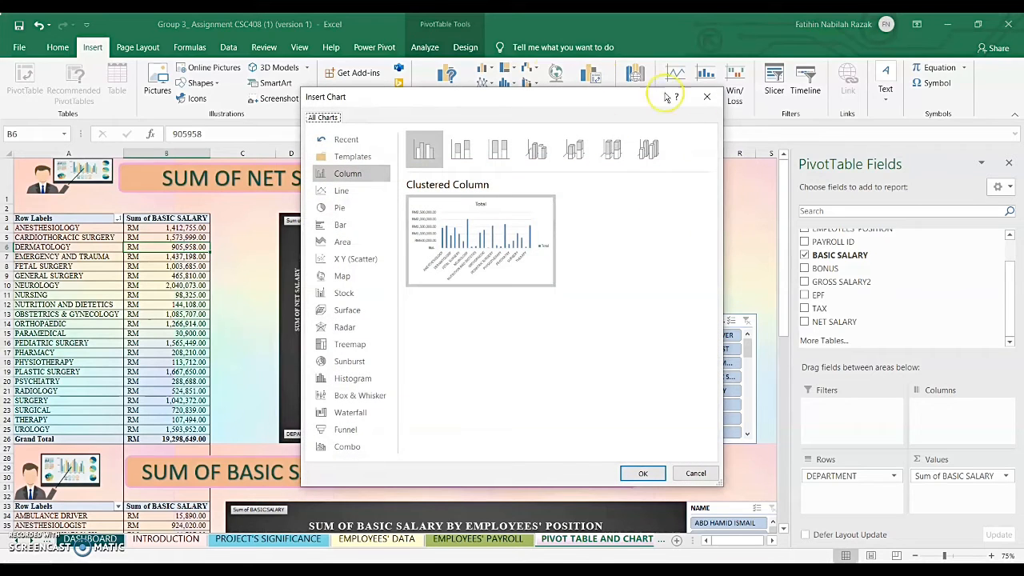
{"action": "left_click", "coordinate": [462, 152]}
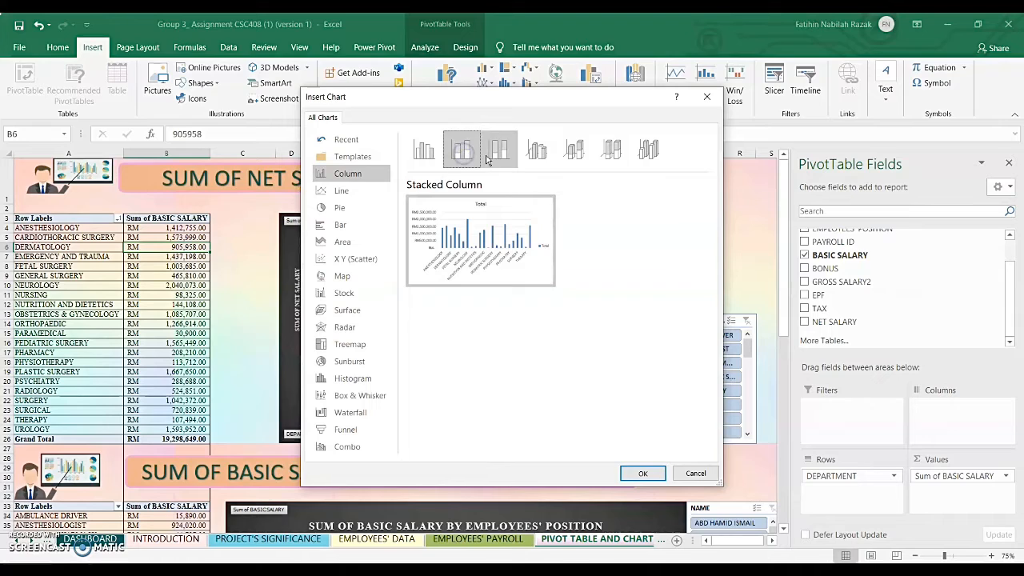
{"action": "left_click", "coordinate": [498, 150]}
{"action": "left_click", "coordinate": [536, 150]}
{"action": "left_click", "coordinate": [572, 156]}
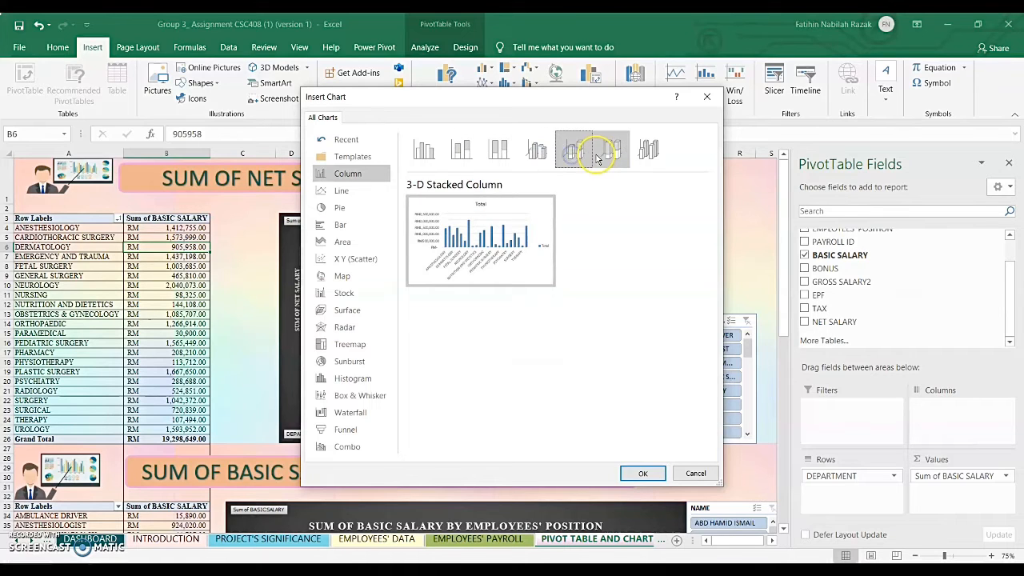
{"action": "left_click", "coordinate": [612, 152]}
{"action": "left_click", "coordinate": [643, 153]}
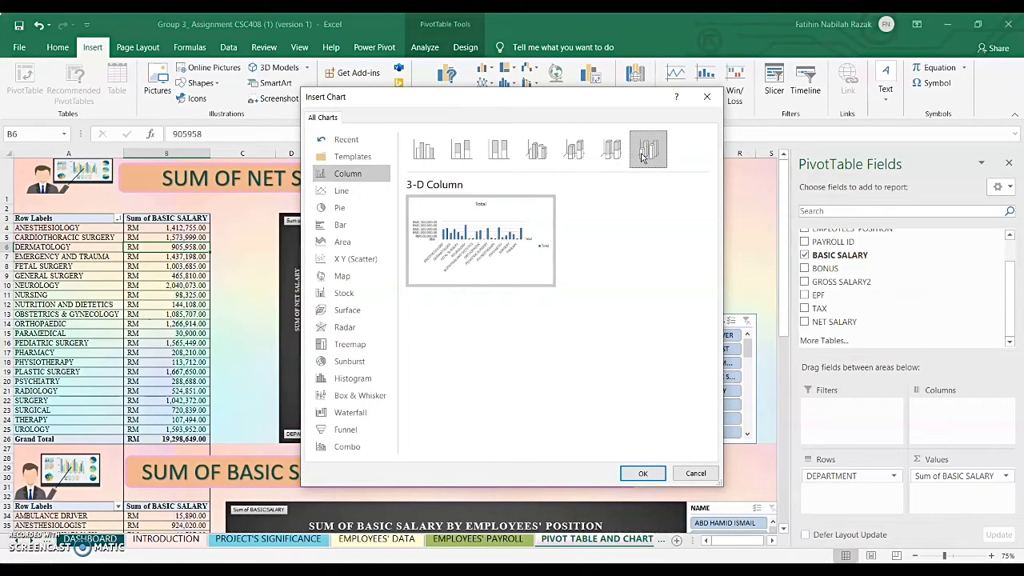
{"action": "left_click", "coordinate": [536, 150]}
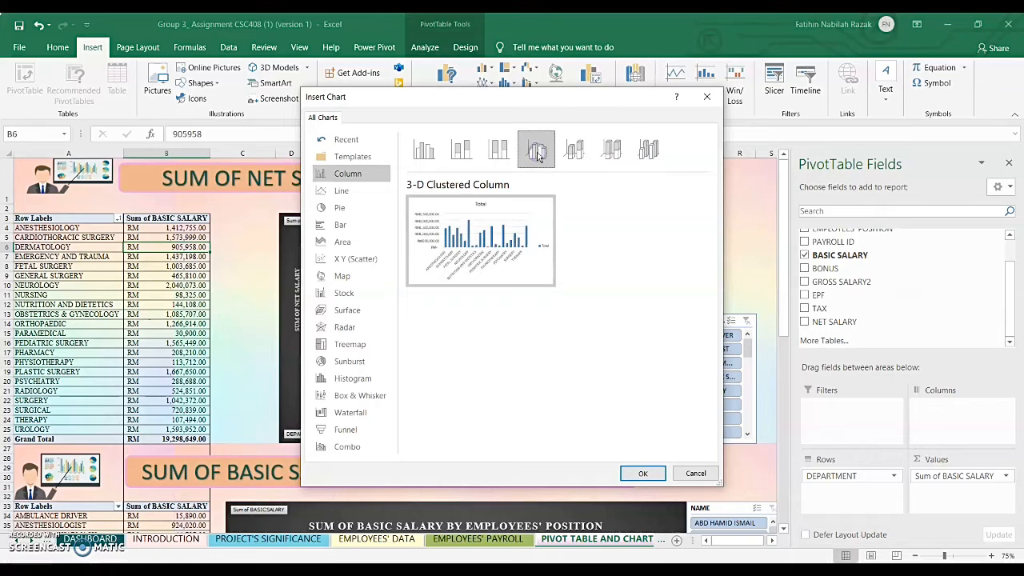
{"action": "left_click", "coordinate": [695, 473]}
- Replace BASIC SALARY with GROSS SALARY2 in the department pivot table's values
{"action": "left_click_drag", "start_coordinate": [784, 328], "coordinate": [785, 270]}
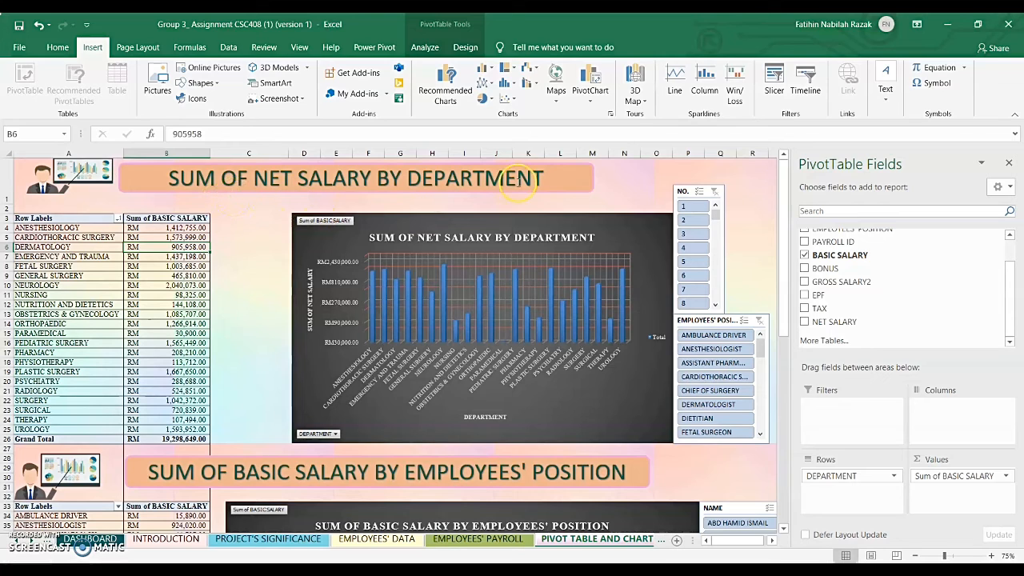
{"action": "mouse_move", "coordinate": [962, 472]}
{"action": "left_mouse_down"}
{"action": "mouse_move", "coordinate": [943, 474]}
{"action": "mouse_move", "coordinate": [926, 293]}
{"action": "mouse_move", "coordinate": [964, 433]}
{"action": "mouse_move", "coordinate": [958, 488]}
{"action": "left_mouse_up"}
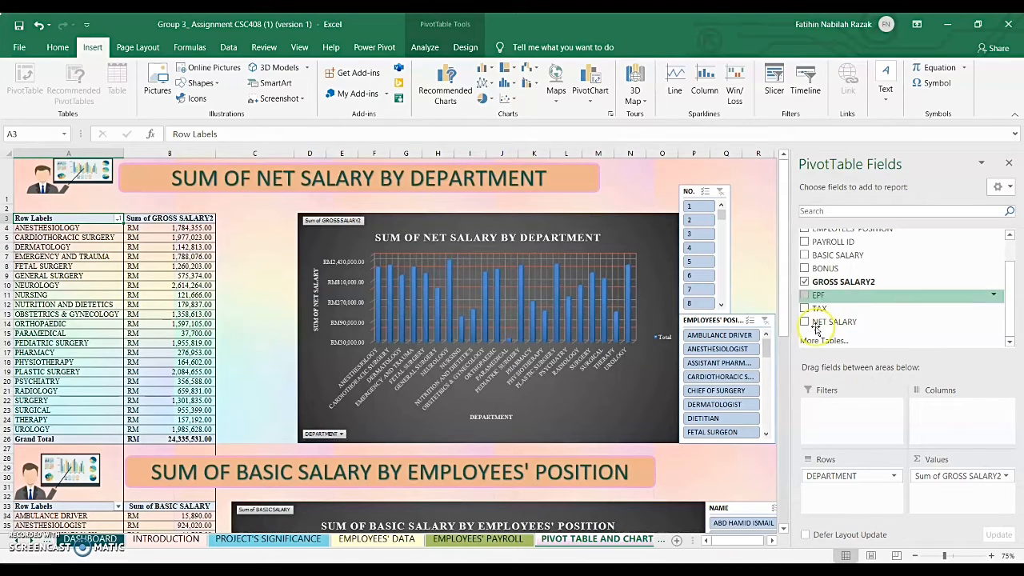
- Add NET SALARY to the department pivot table's values and remove GROSS SALARY2
{"action": "left_click", "coordinate": [915, 324]}
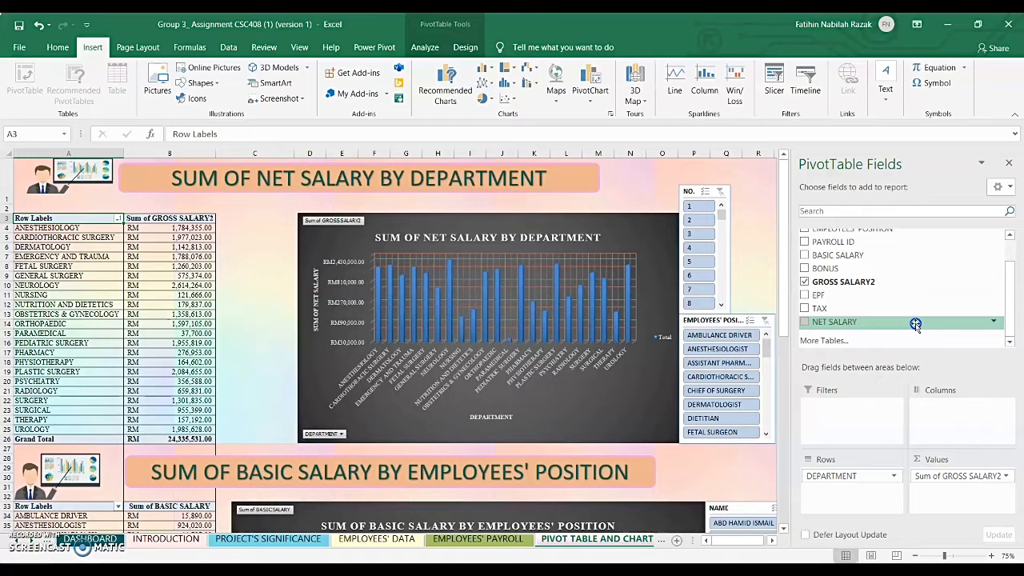
{"action": "left_click_drag", "start_coordinate": [915, 324], "coordinate": [941, 487]}
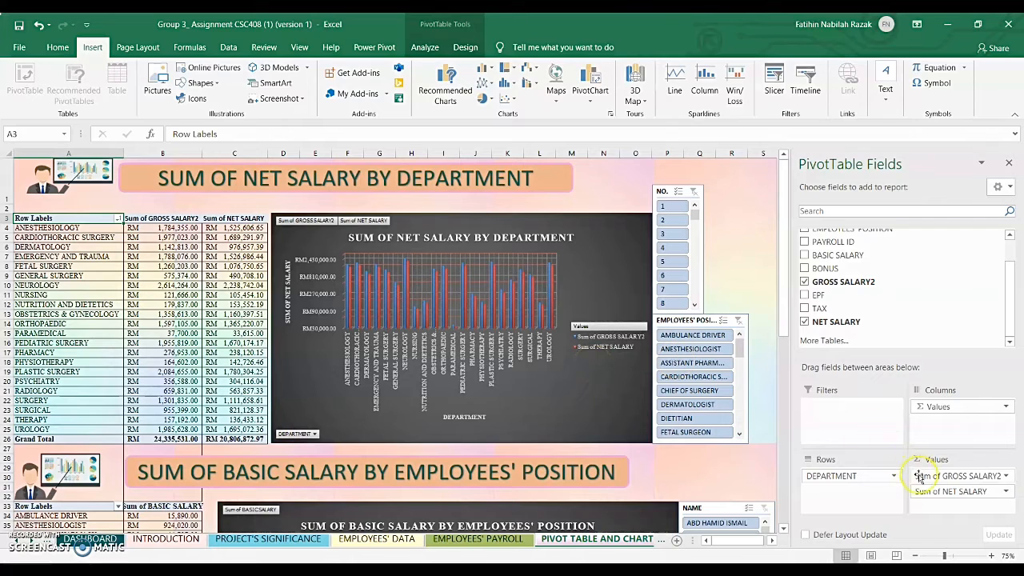
{"action": "left_click_drag", "start_coordinate": [926, 476], "coordinate": [892, 307]}
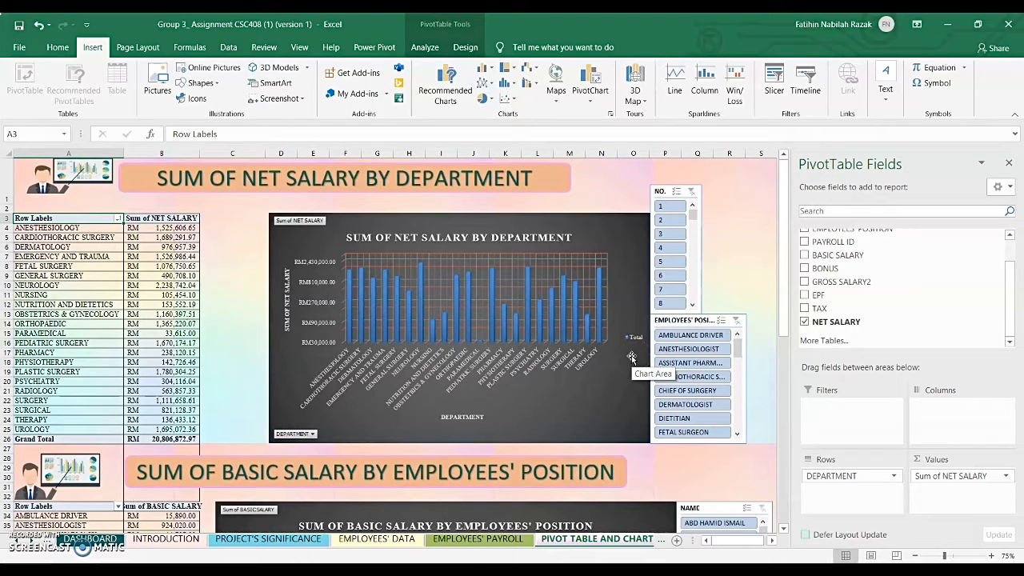
{"action": "left_click", "coordinate": [743, 232]}
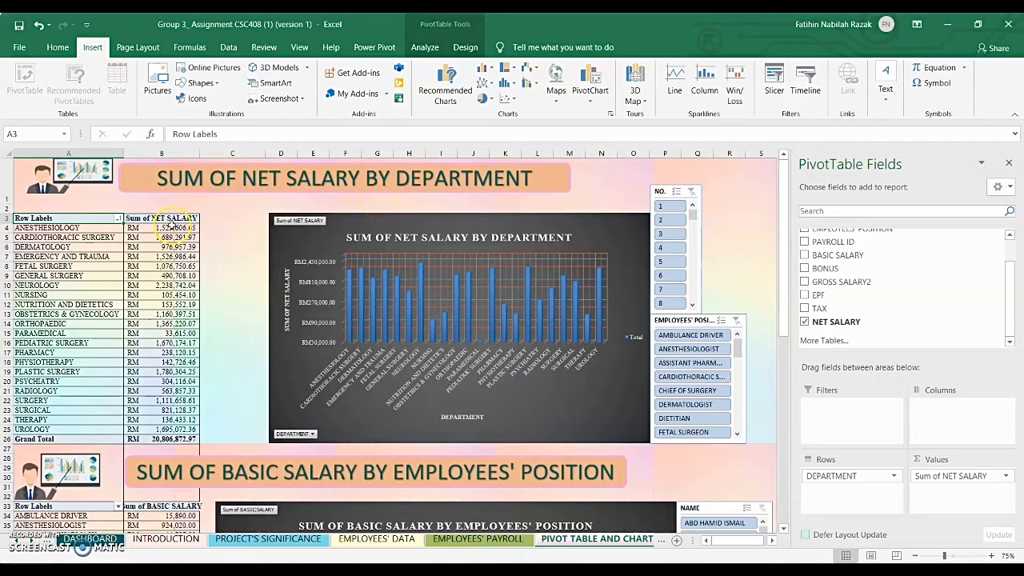
- Filter the departments to those whose Sum of NET SALARY is less than 50000, and undo the filter
{"action": "left_click", "coordinate": [117, 220]}
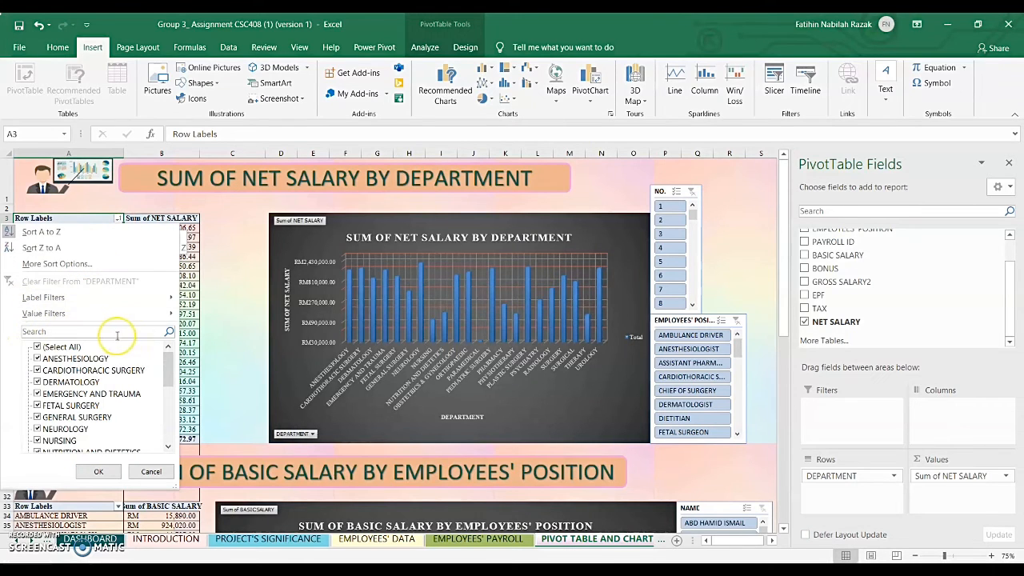
{"action": "mouse_move", "coordinate": [112, 323]}
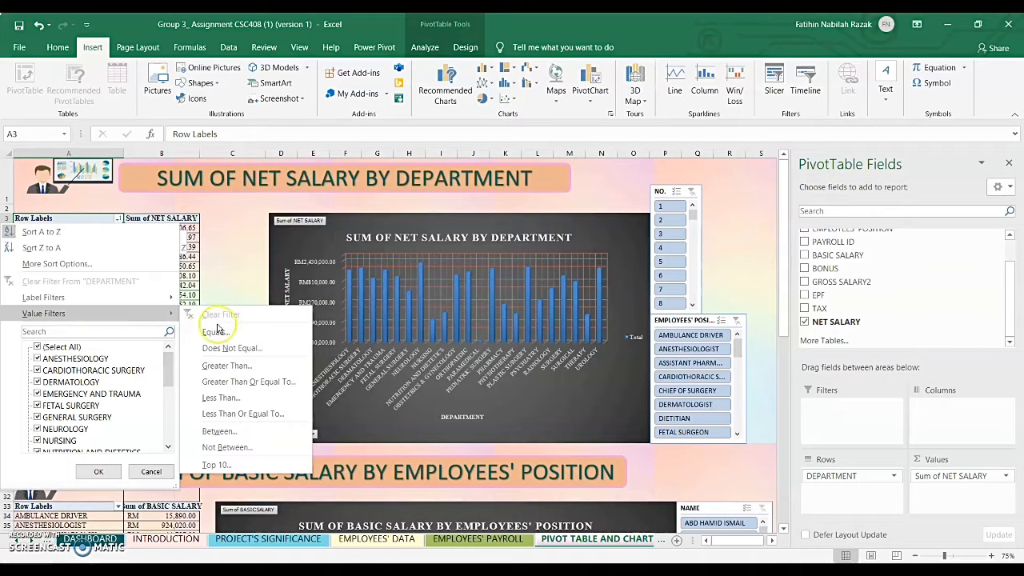
{"action": "left_click", "coordinate": [216, 396]}
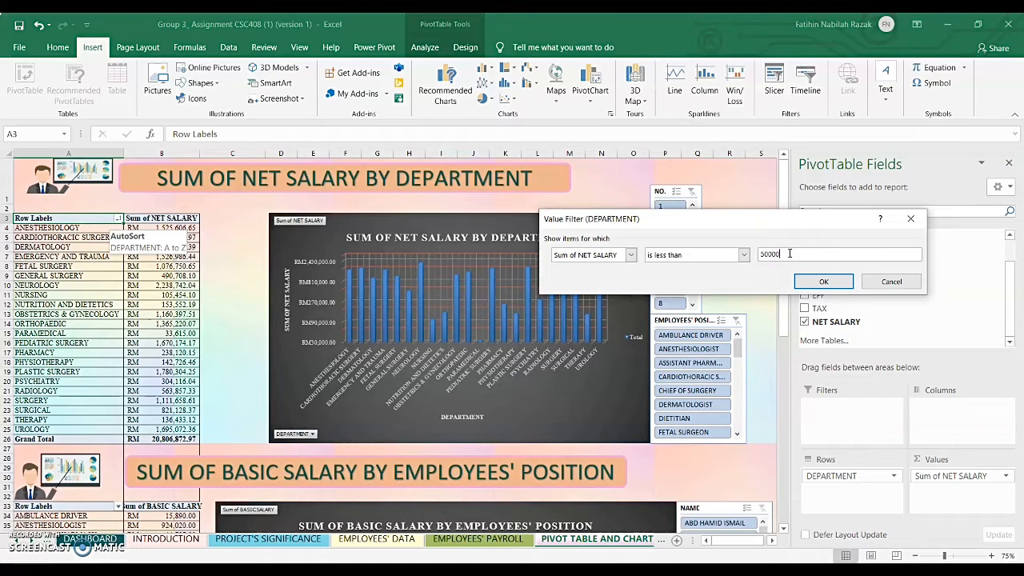
{"action": "left_click", "coordinate": [828, 288]}
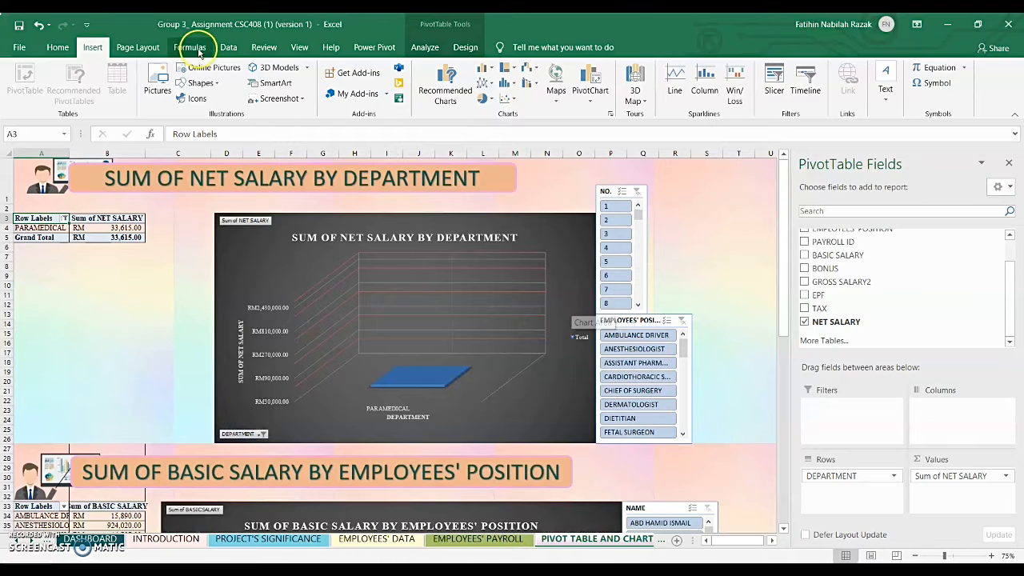
{"action": "left_click", "coordinate": [39, 26]}
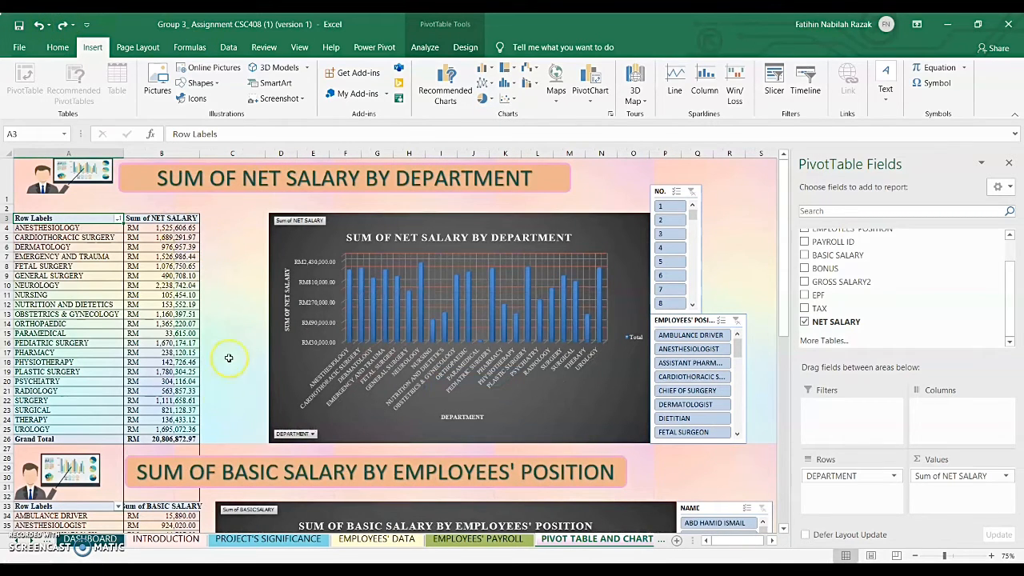
{"action": "mouse_move", "coordinate": [131, 242]}
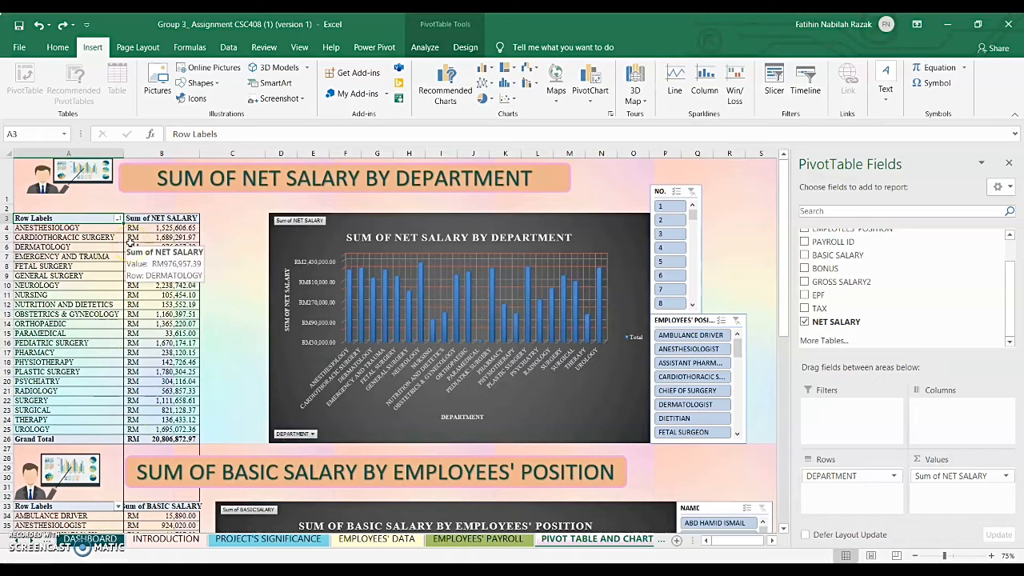
{"action": "mouse_move", "coordinate": [158, 250]}
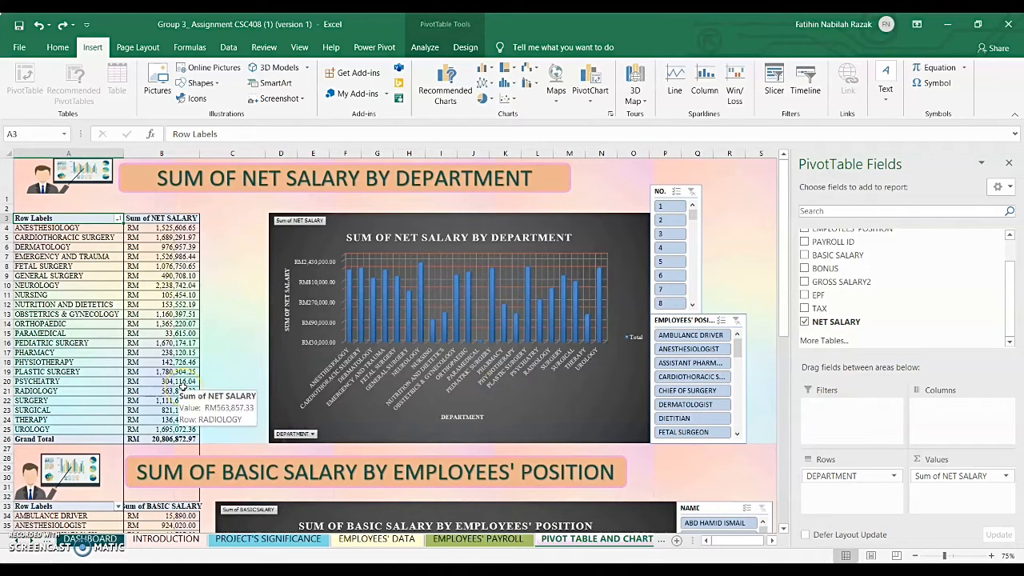
- Add EMPLOYEES' POSITION as a report filter to the department pivot table
{"action": "left_click", "coordinate": [89, 411]}
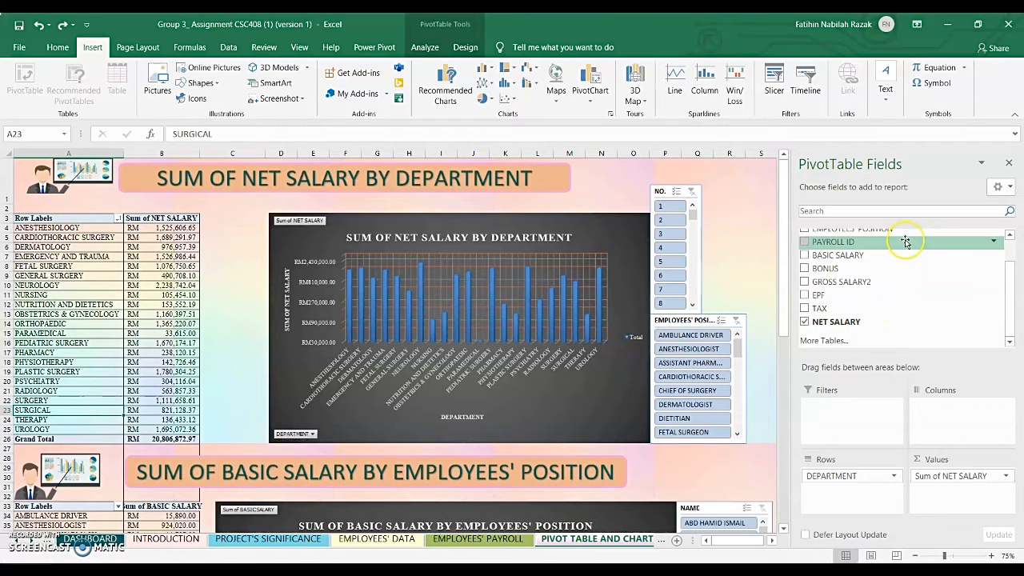
{"action": "left_click_drag", "start_coordinate": [888, 232], "coordinate": [855, 414]}
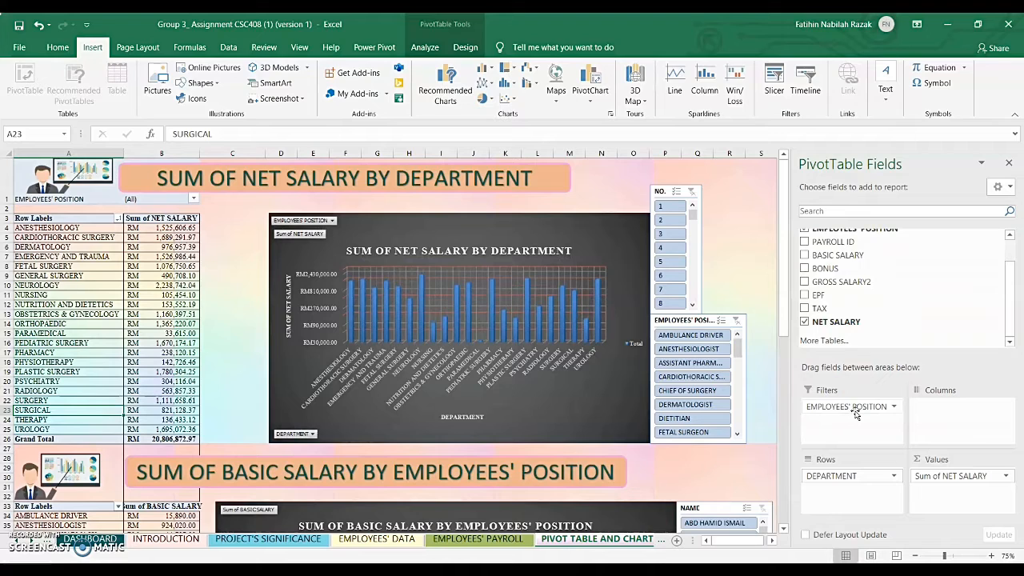
- Limit the EMPLOYEES' POSITION report filter to CHIEF OF SURGERY, and undo that filter selection
{"action": "left_click", "coordinate": [194, 199]}
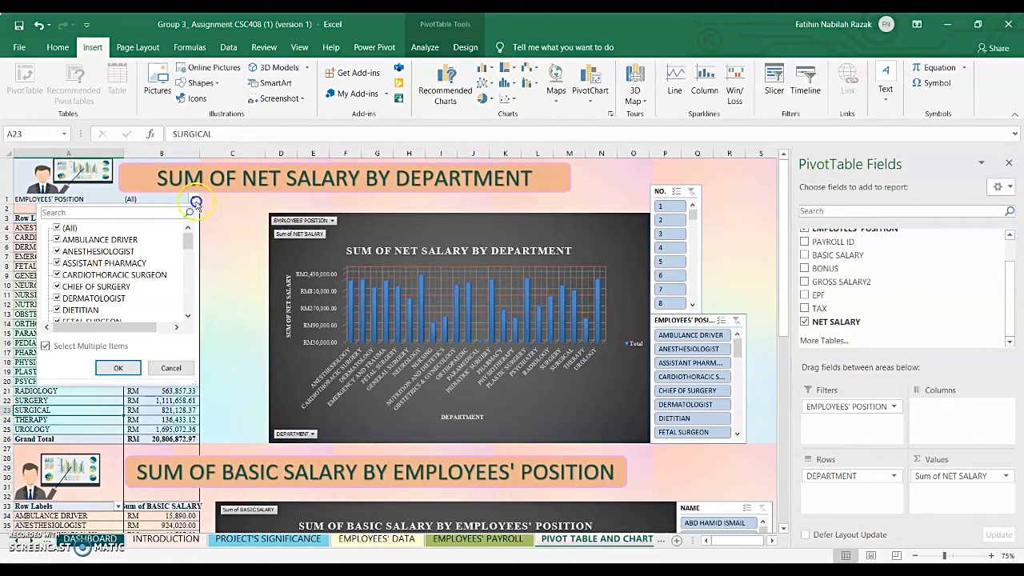
{"action": "mouse_move", "coordinate": [186, 244]}
{"action": "left_mouse_down"}
{"action": "mouse_move", "coordinate": [189, 314]}
{"action": "mouse_move", "coordinate": [189, 230]}
{"action": "left_mouse_up"}
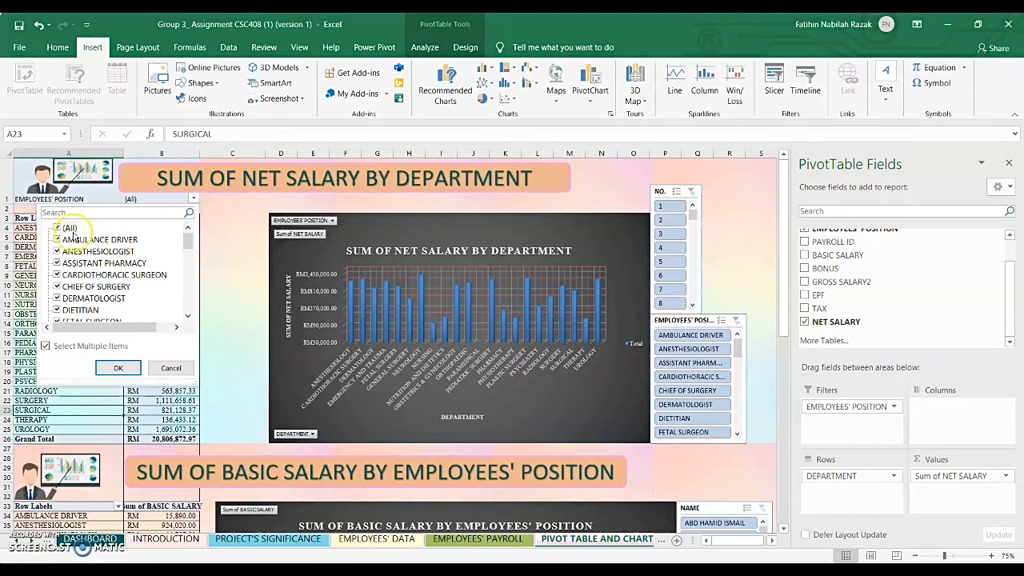
{"action": "left_click", "coordinate": [56, 228]}
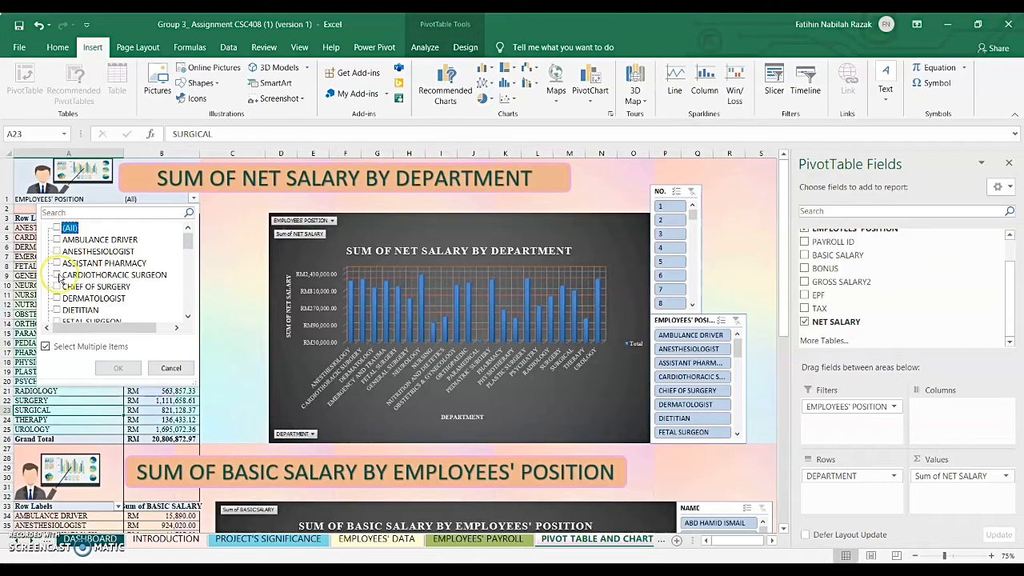
{"action": "left_click", "coordinate": [58, 288]}
{"action": "left_click", "coordinate": [56, 286]}
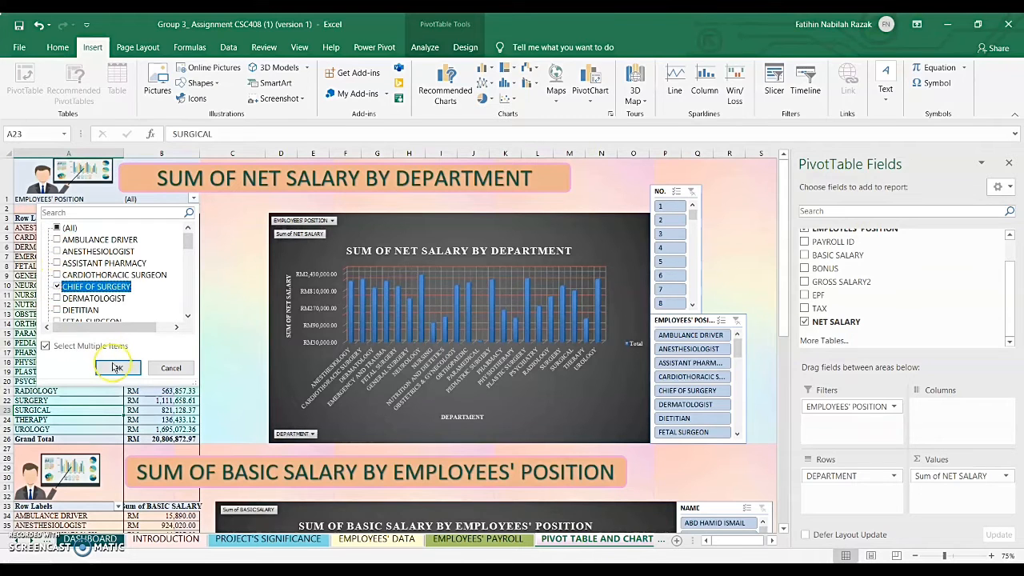
{"action": "left_click", "coordinate": [116, 368]}
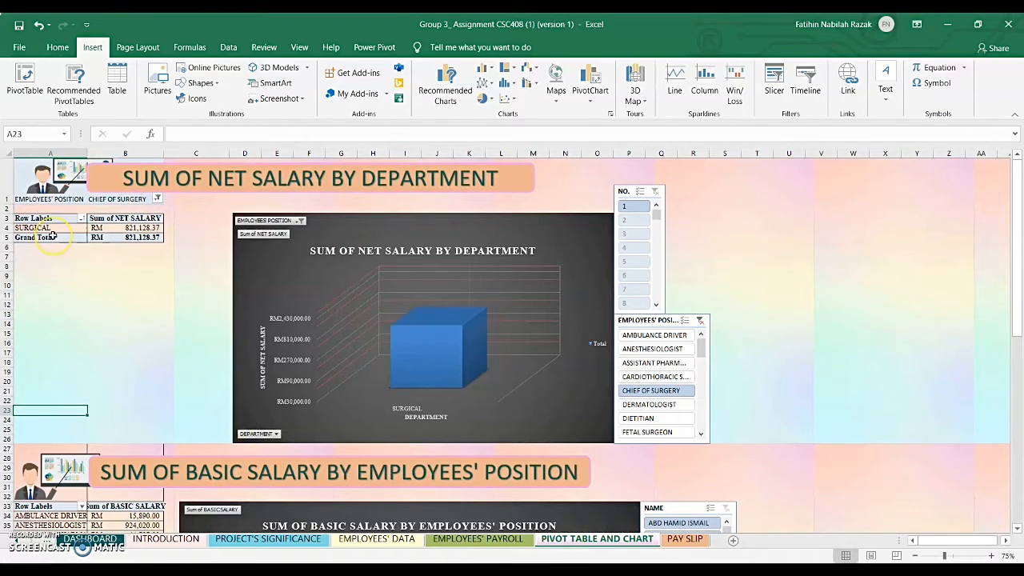
{"action": "left_click", "coordinate": [38, 24]}
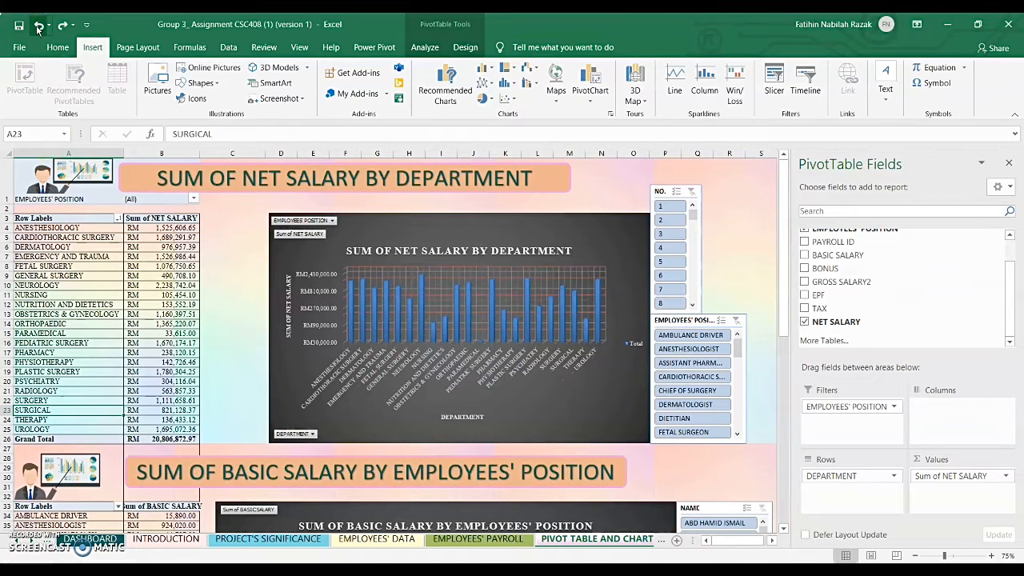
- Undo adding the EMPLOYEES' POSITION report filter and select the department pivot table's Row Labels header
{"action": "left_click", "coordinate": [38, 24]}
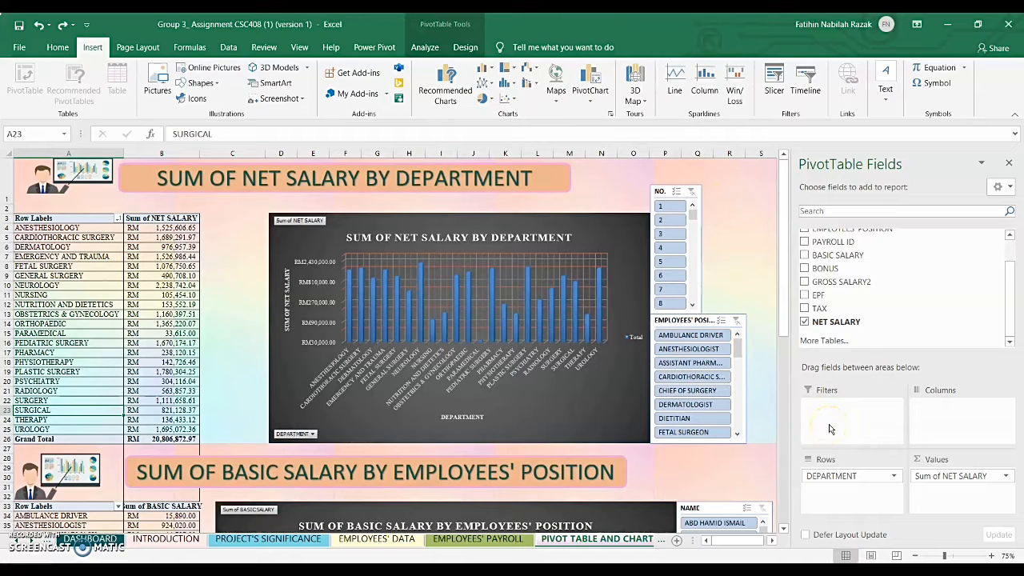
{"action": "left_click", "coordinate": [751, 272]}
{"action": "key", "text": "ctrl+Up"}
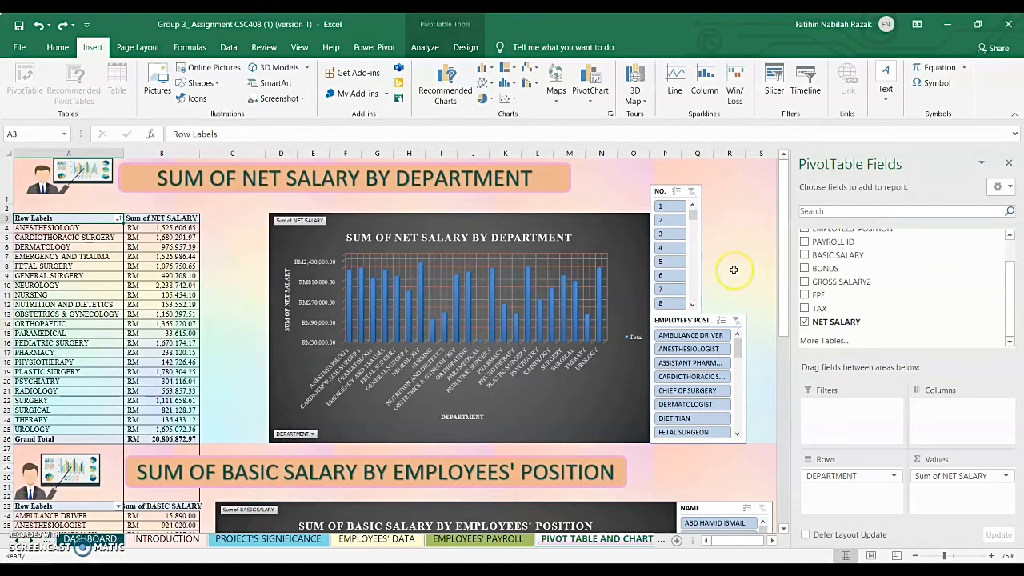
{"action": "left_click", "coordinate": [424, 48]}
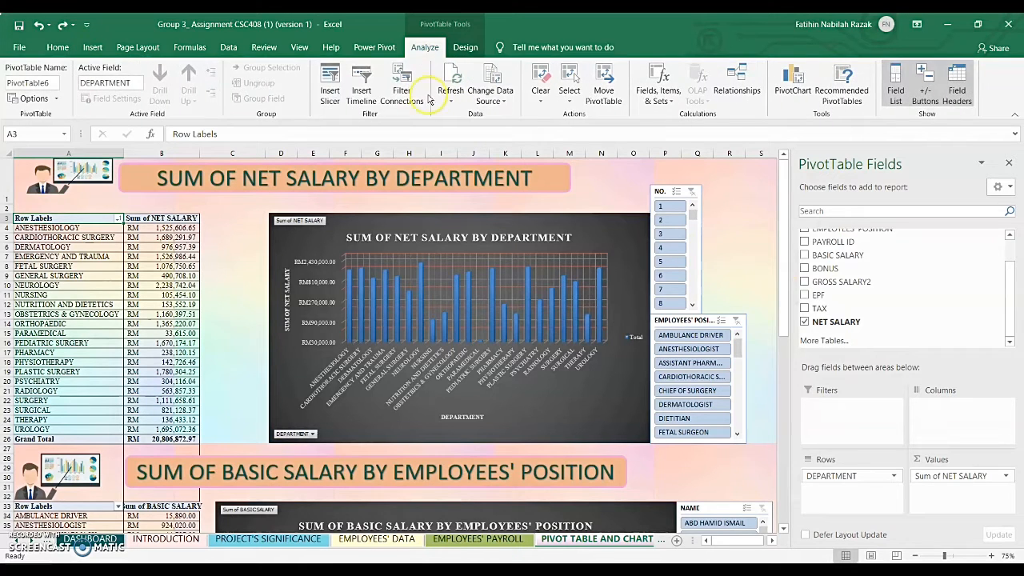
{"action": "left_click", "coordinate": [331, 80]}
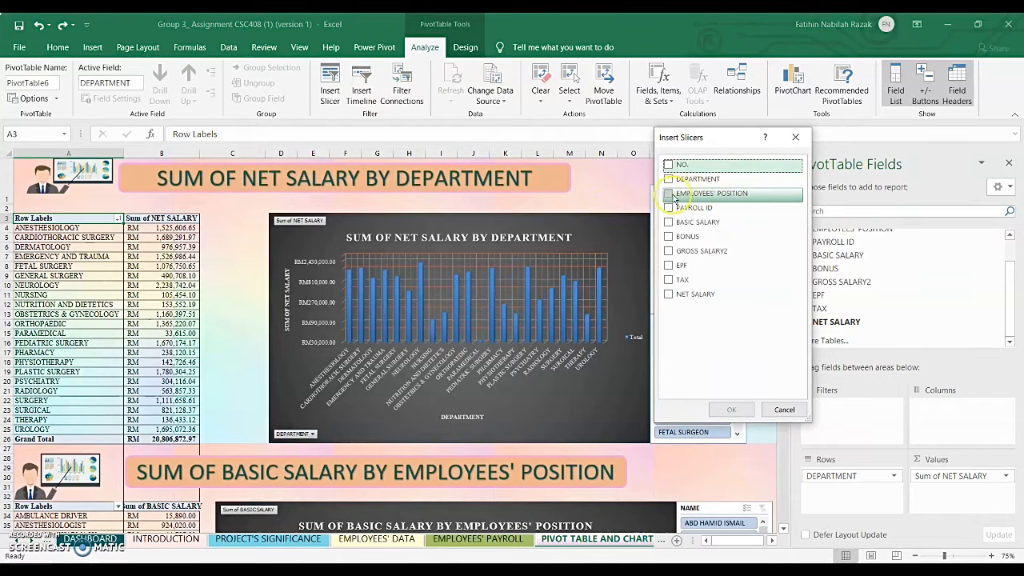
{"action": "left_click", "coordinate": [668, 193]}
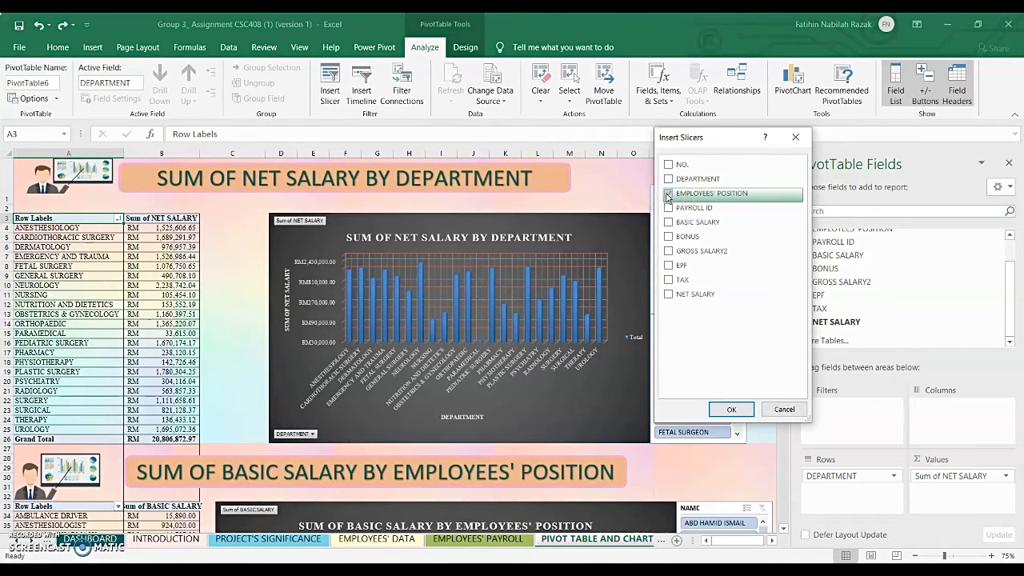
{"action": "left_click", "coordinate": [784, 409]}
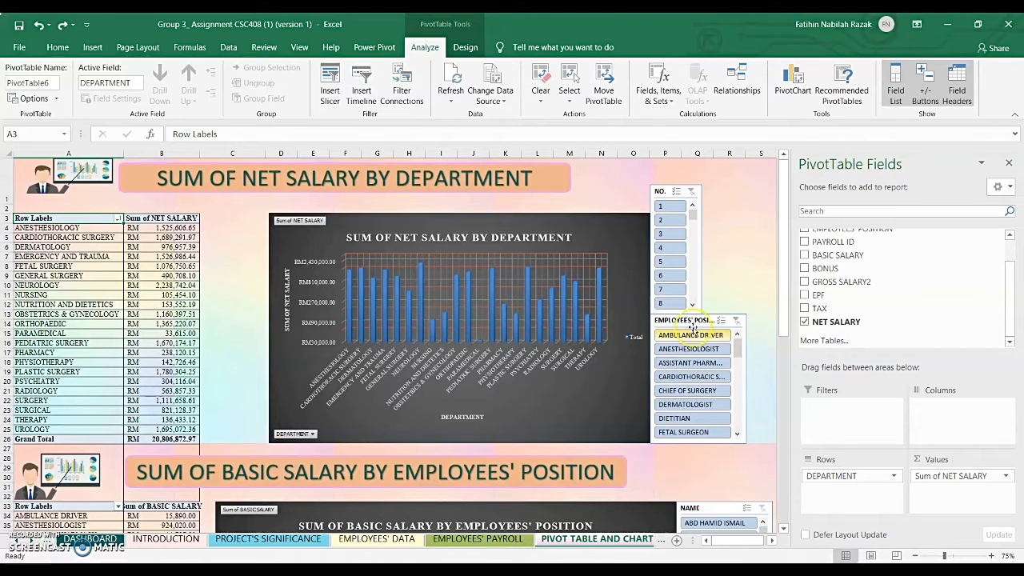
- Filter the EMPLOYEES' POSITION slicer in turn by CARDIOTHORACIC SURGEON, DERMATOLOGIST, ASSISTANT PHARMACY, ANESTHESIOLOGIST and AMBULANCE DRIVER, and clear the filter
{"action": "left_click", "coordinate": [689, 376]}
{"action": "left_click", "coordinate": [693, 406]}
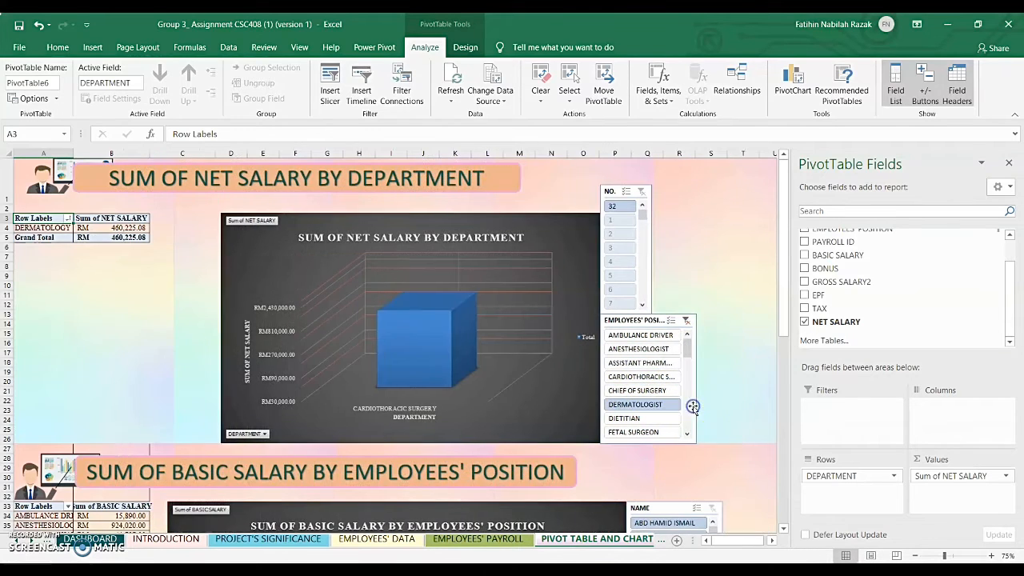
{"action": "left_click", "coordinate": [650, 363]}
{"action": "left_click", "coordinate": [645, 350]}
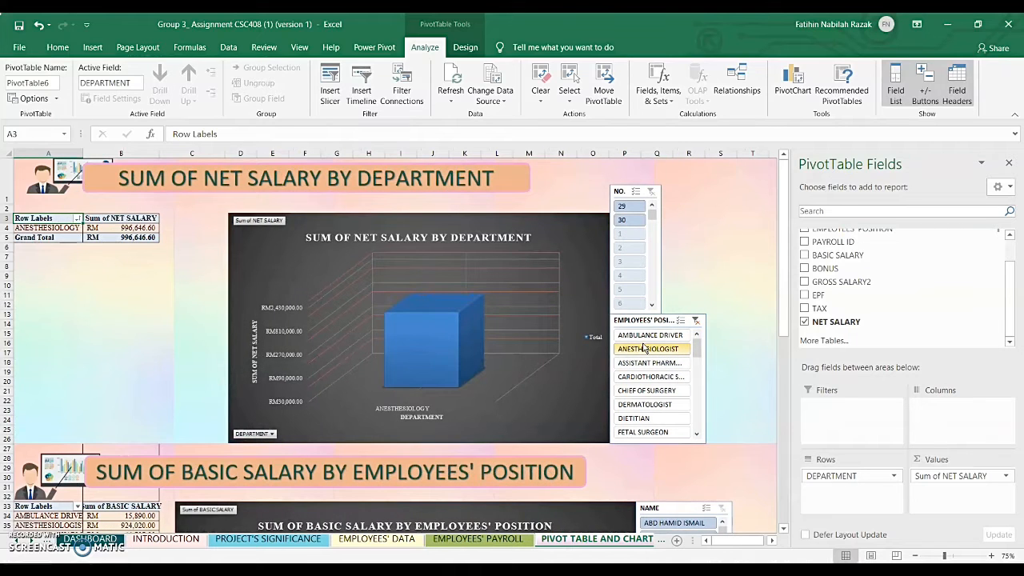
{"action": "left_click", "coordinate": [649, 334]}
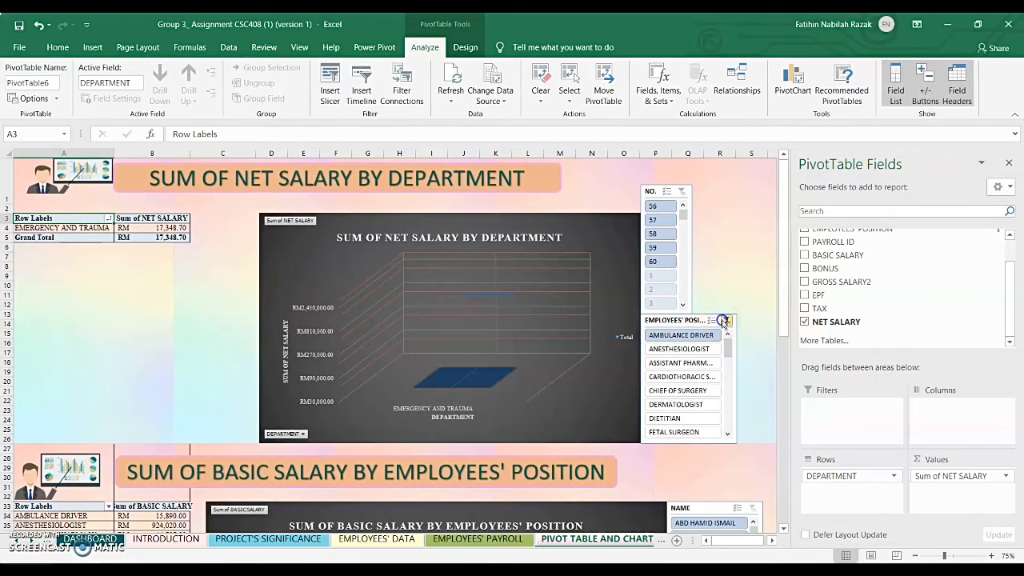
{"action": "left_click", "coordinate": [723, 320]}
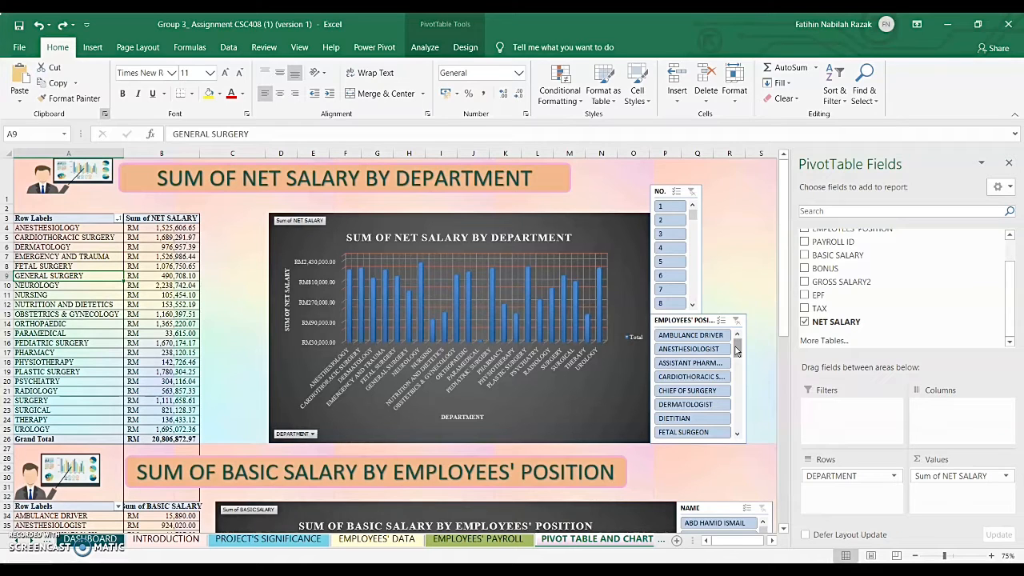
- Exclude ANESTHESIOLOGIST, CARDIOTHORACIC SURGEON and DIETITIAN together in the EMPLOYEES' POSITION slicer, and clear that filter
{"action": "left_click", "coordinate": [719, 350]}
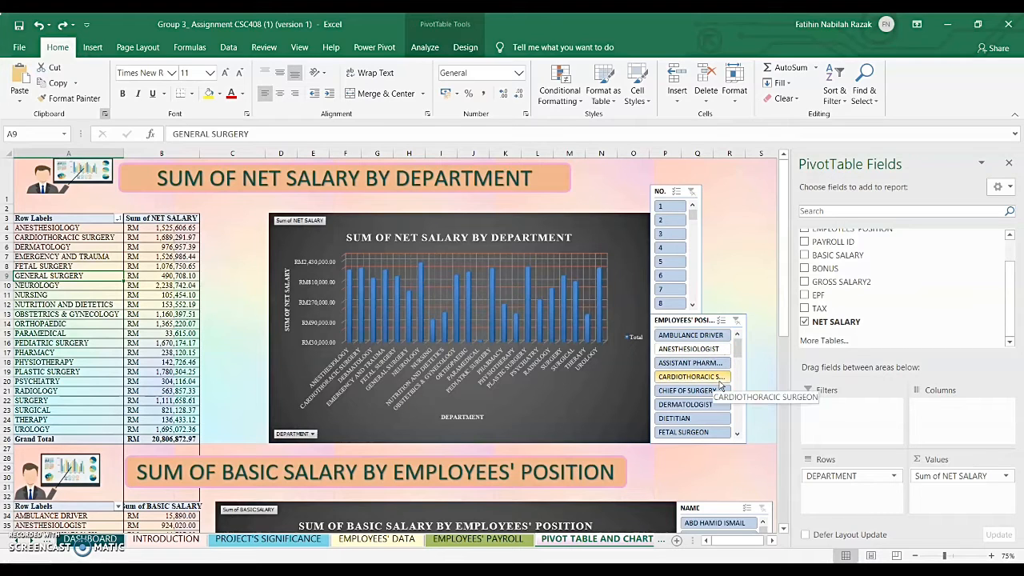
{"action": "left_click", "coordinate": [719, 383]}
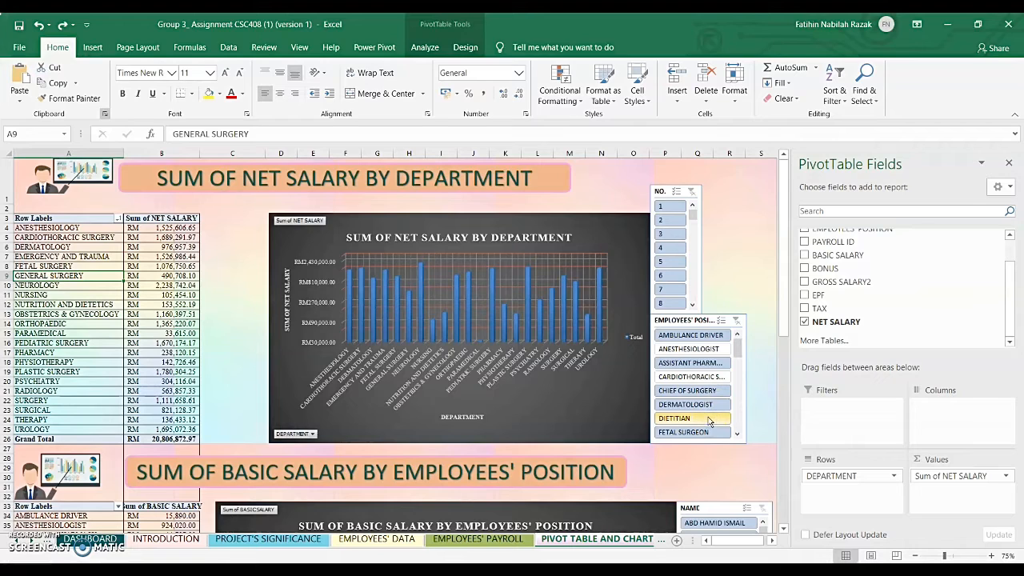
{"action": "left_click", "coordinate": [709, 420]}
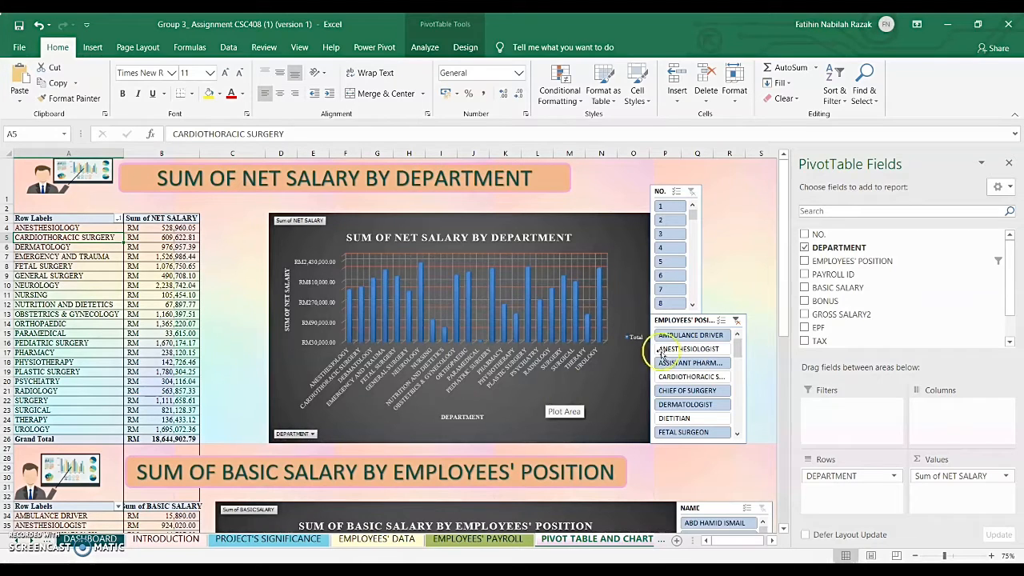
{"action": "left_click", "coordinate": [736, 322]}
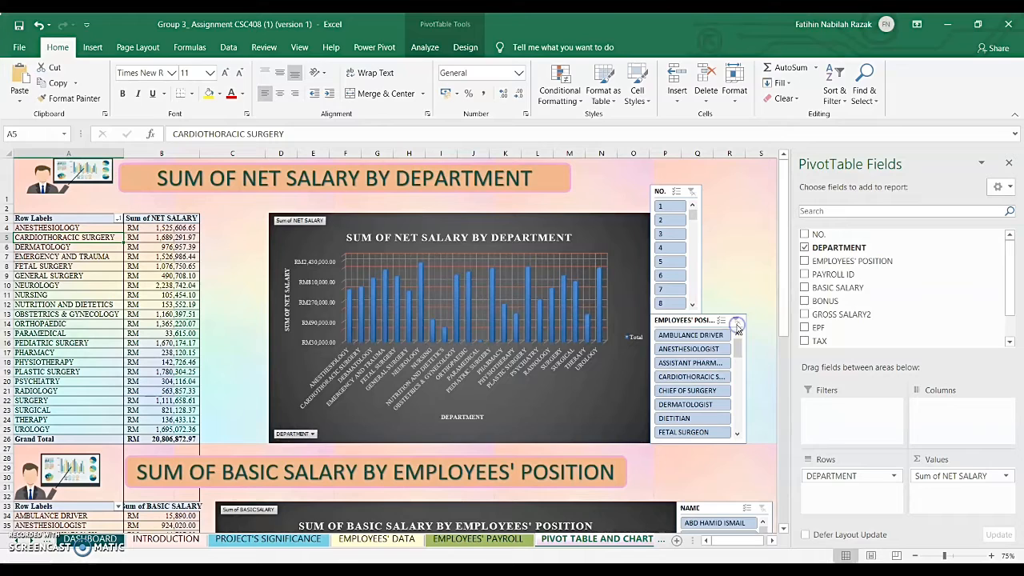
- Limit the EMPLOYEES' POSITION slicer to ASSISTANT PHARMACY, CARDIOTHORACIC SURGEON, CHIEF OF SURGERY, DERMATOLOGIST and DIETITIAN together
{"action": "left_click", "coordinate": [711, 362]}
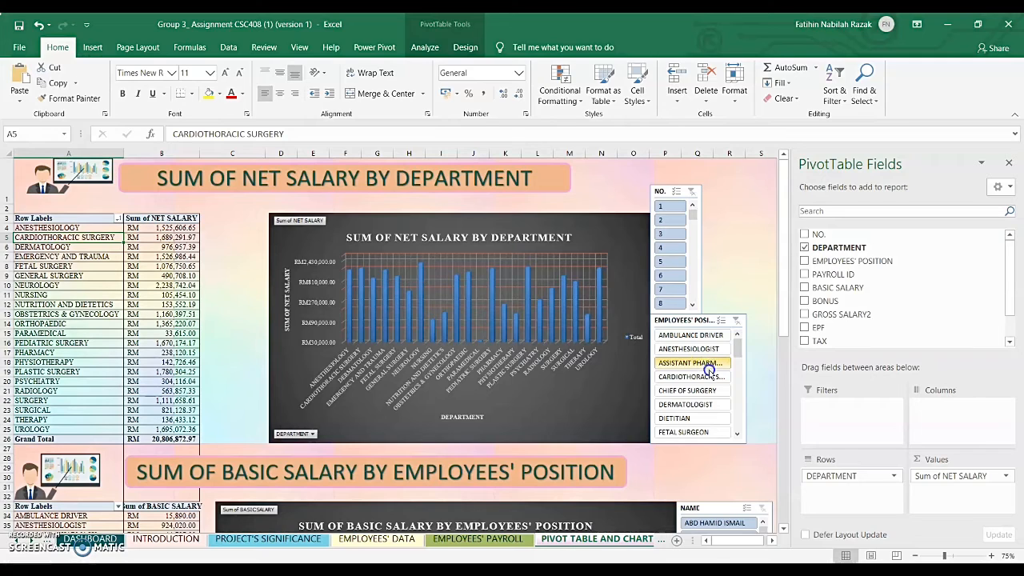
{"action": "left_click", "coordinate": [711, 392], "text": "ctrl"}
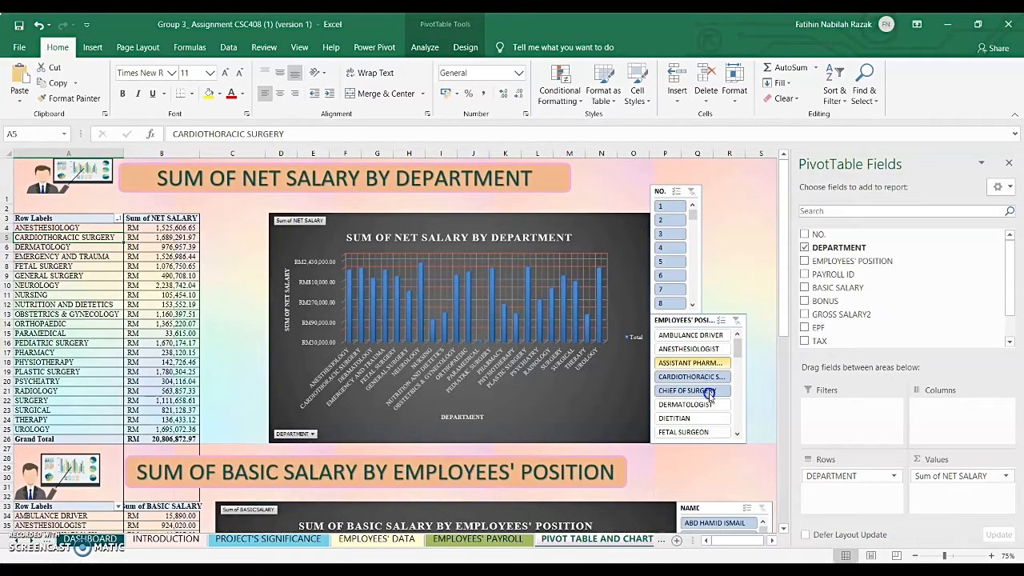
{"action": "left_click", "coordinate": [708, 404], "text": "ctrl"}
{"action": "left_click", "coordinate": [709, 418], "text": "ctrl"}
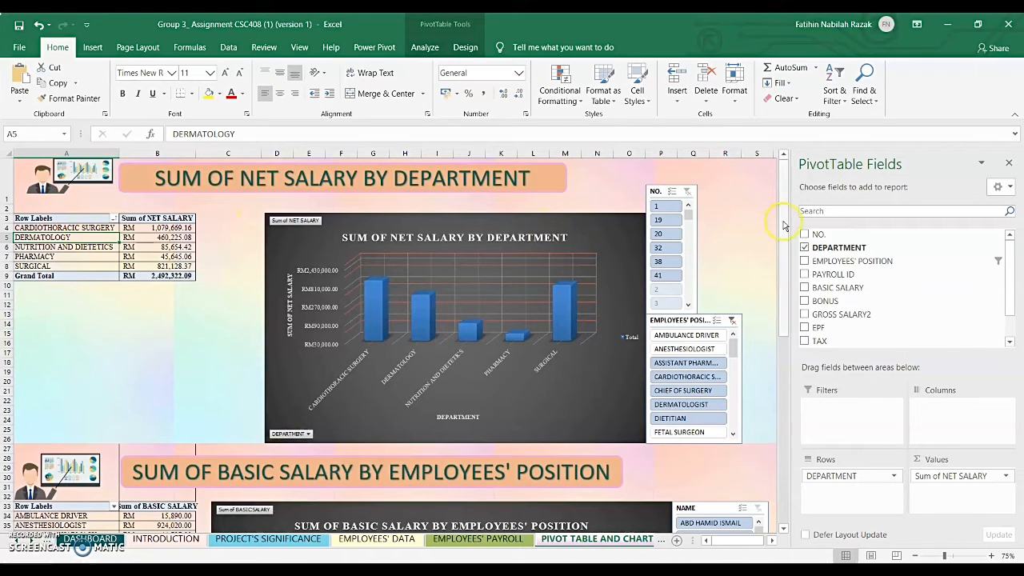
- Return to the DASHBOARD sheet through the menu link below the basic salary chart
{"action": "left_click_drag", "start_coordinate": [783, 224], "coordinate": [781, 440]}
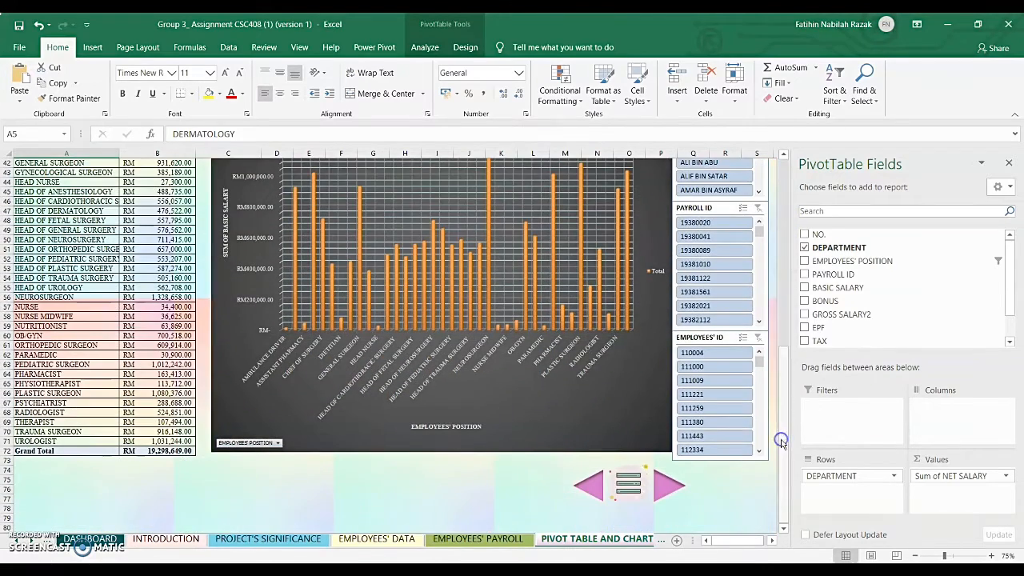
{"action": "left_click", "coordinate": [629, 482]}
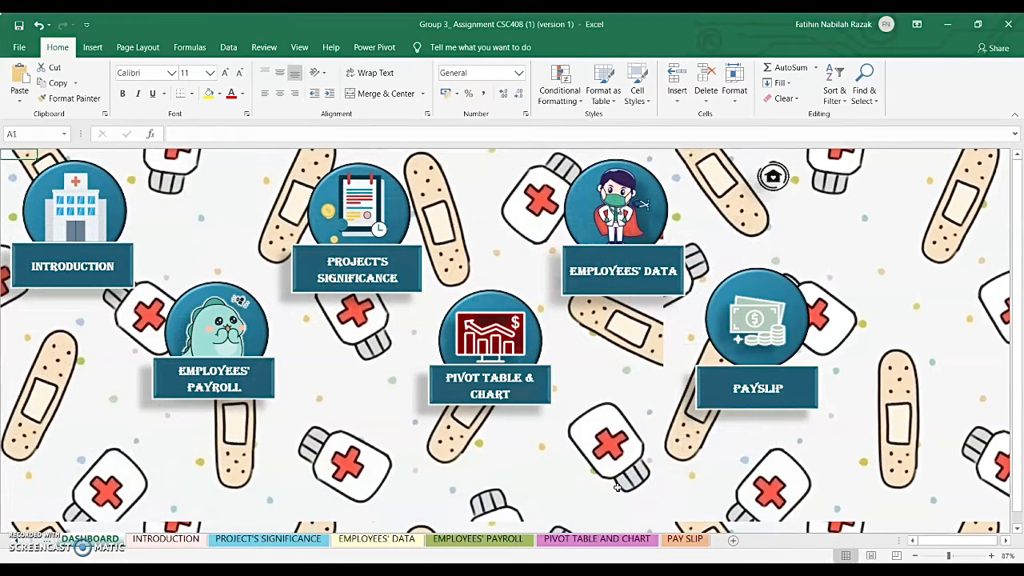